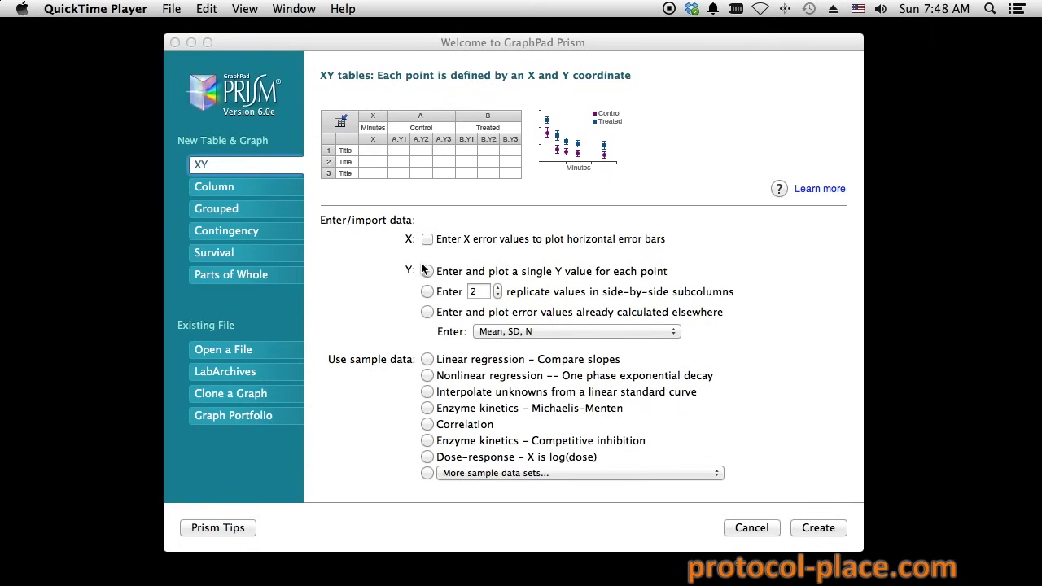
- Bring the Prism welcome dialog forward and show the Column table type options
left_click(420, 268)
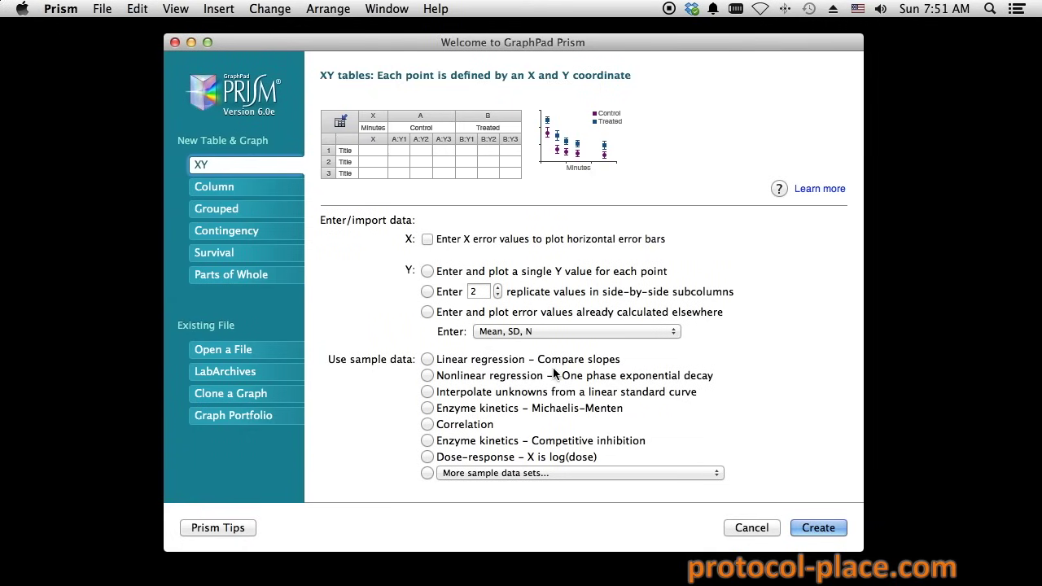
left_click(267, 193)
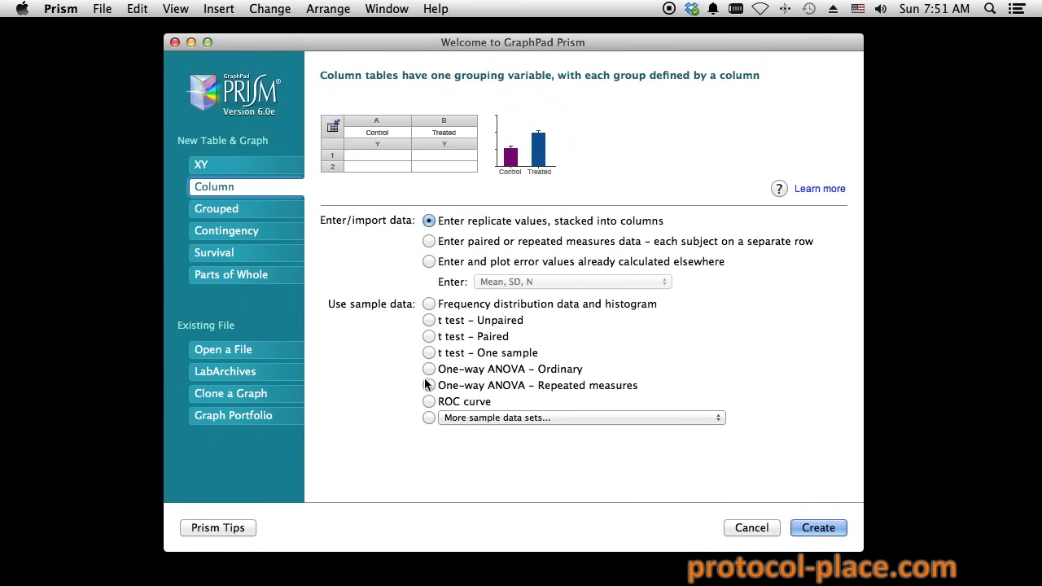
left_click(287, 214)
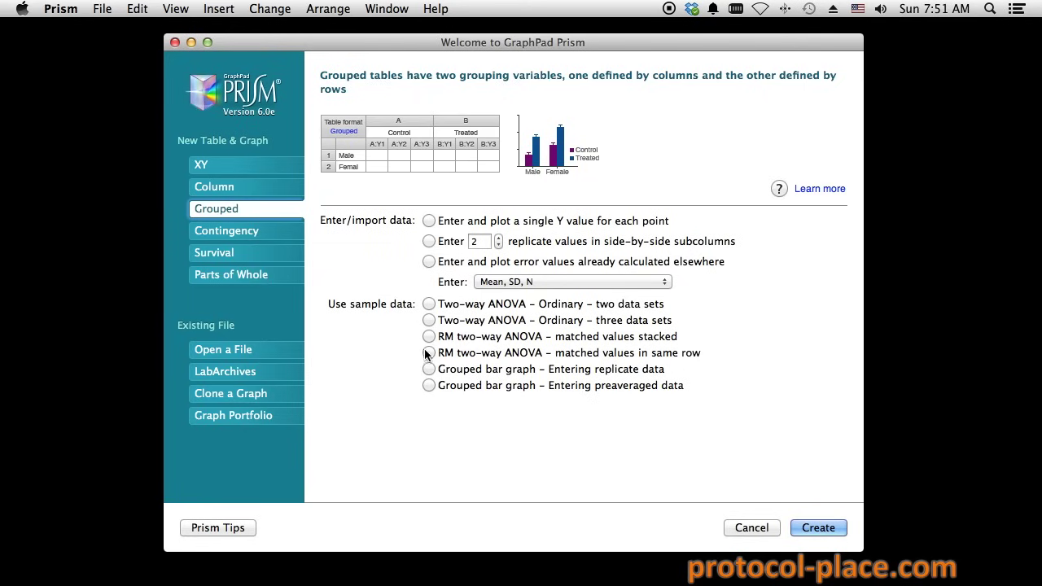
left_click(252, 173)
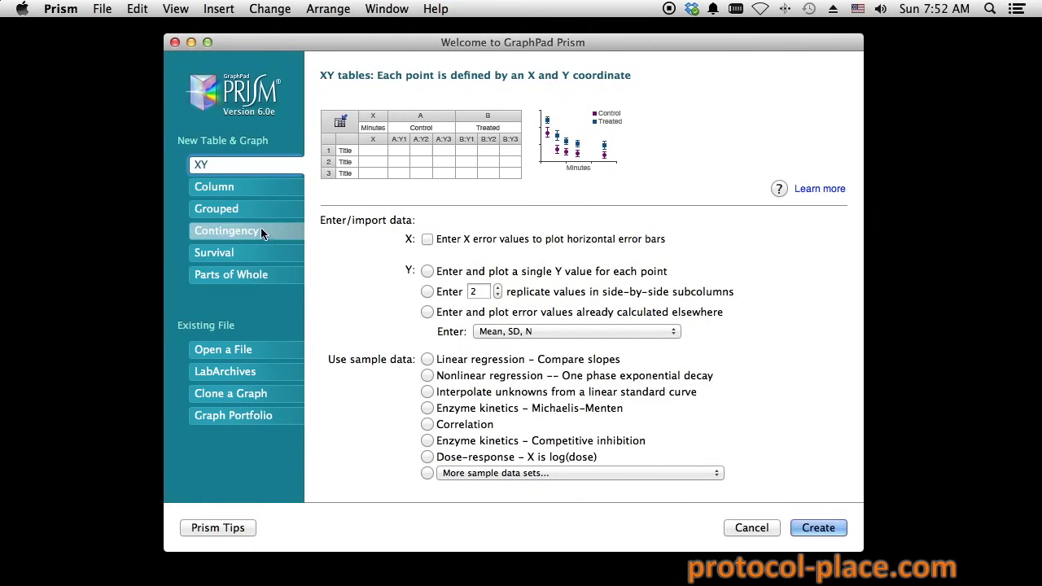
- Reselect Column to see its One-way ANOVA and t test sample data sets
left_click(240, 186)
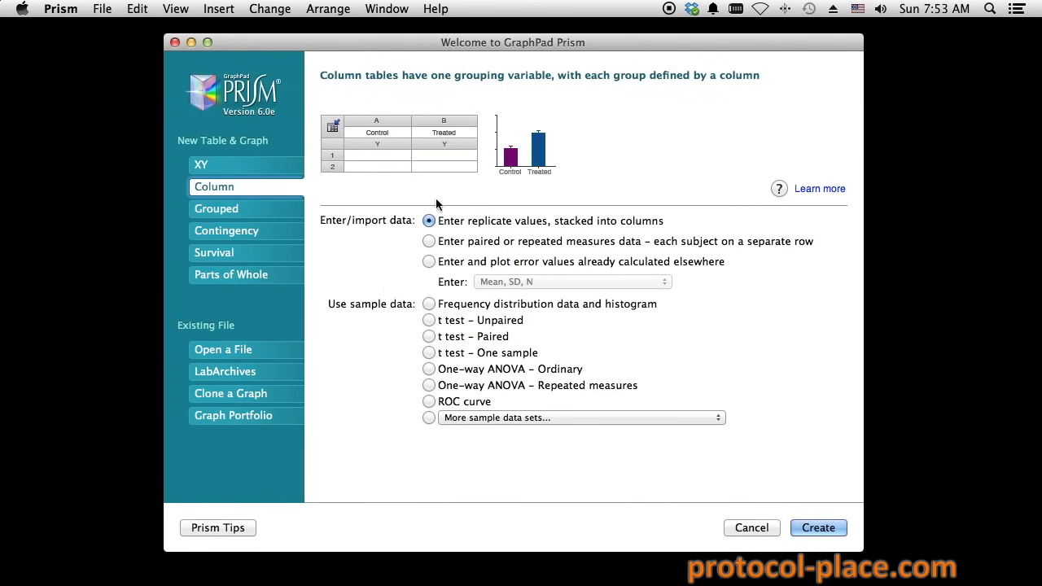
- Switch to the Grouped table type to preview its grouped bar graph samples
left_click(269, 211)
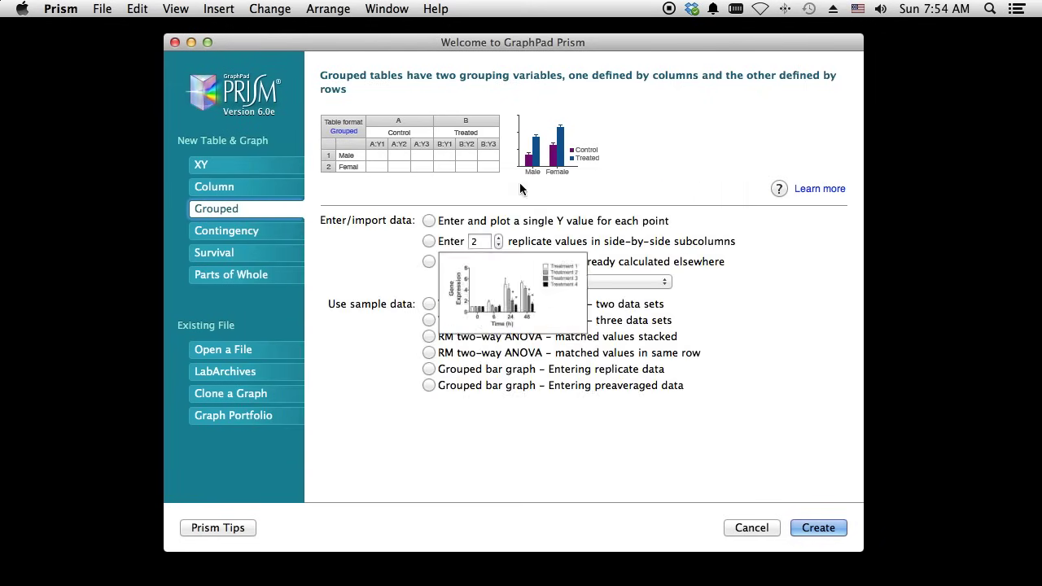
- Browse the Contingency table type, then the Survival table type options
left_click(250, 236)
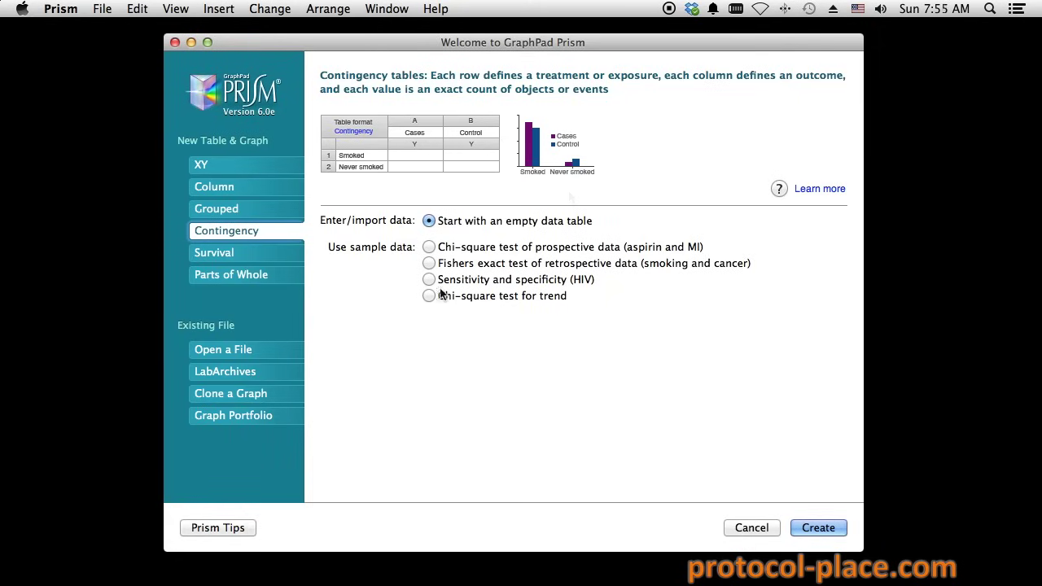
left_click(271, 257)
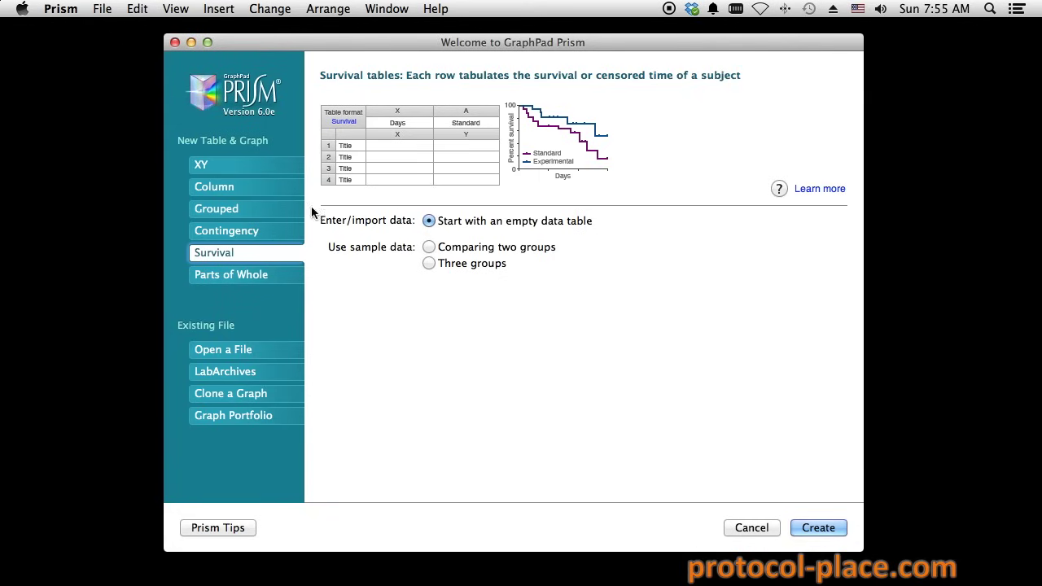
- Show the Parts of Whole table type with its pie-chart preview and sample data
left_click(234, 276)
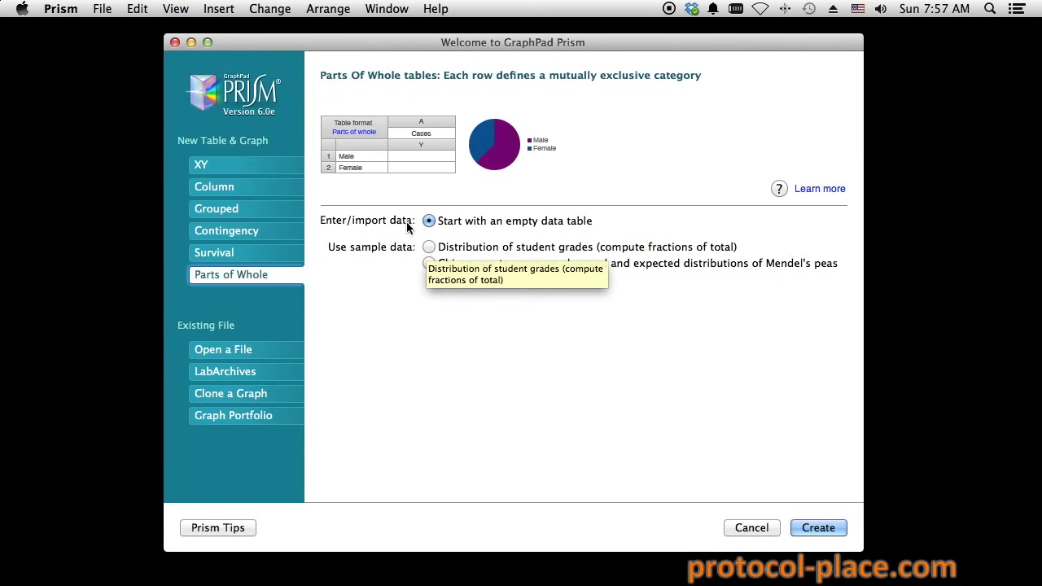
- Create an empty Parts of Whole data table
left_click(806, 529)
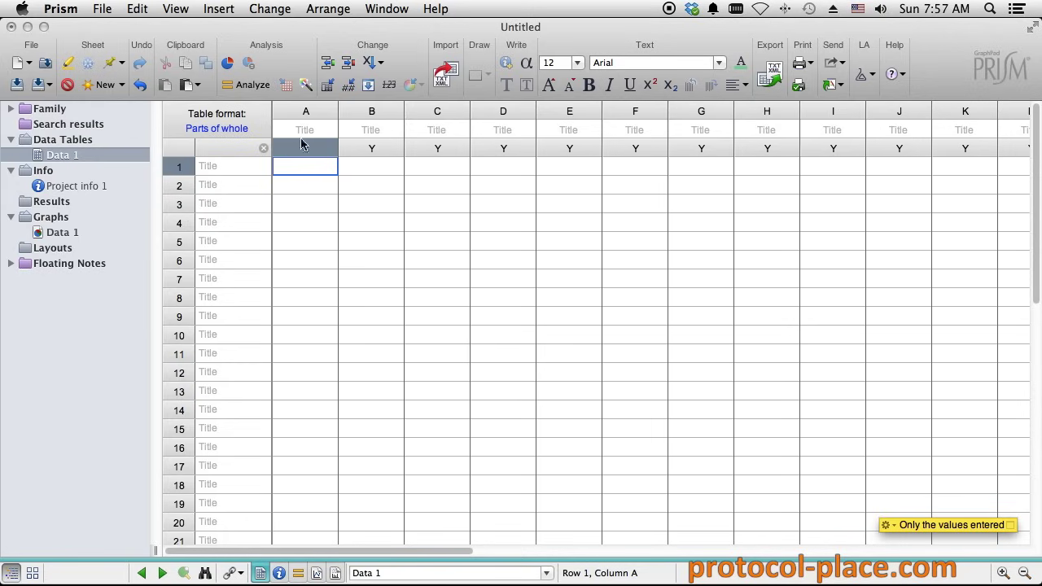
left_click(326, 86)
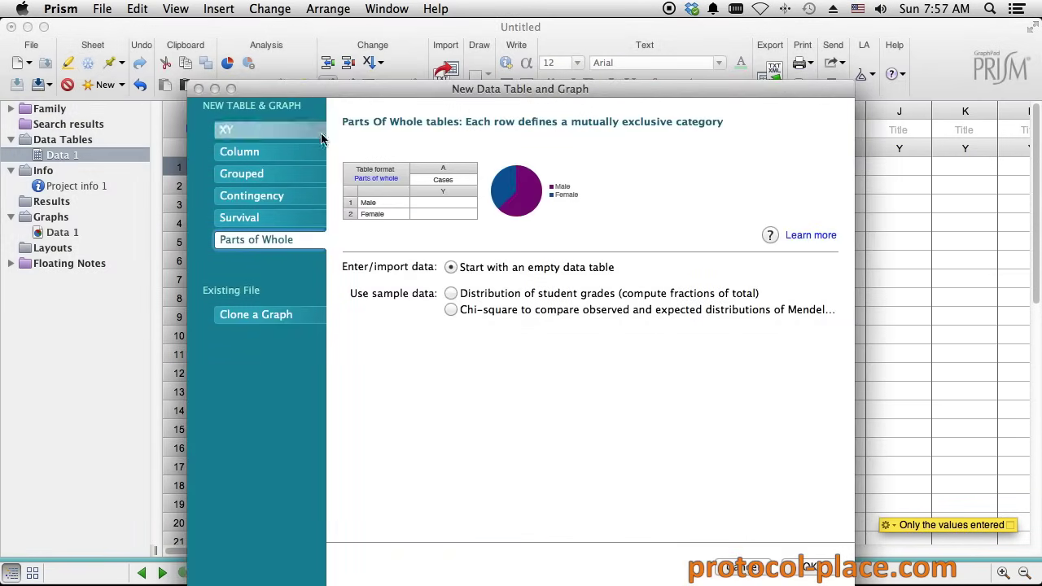
left_click_drag(446, 95, 430, 53)
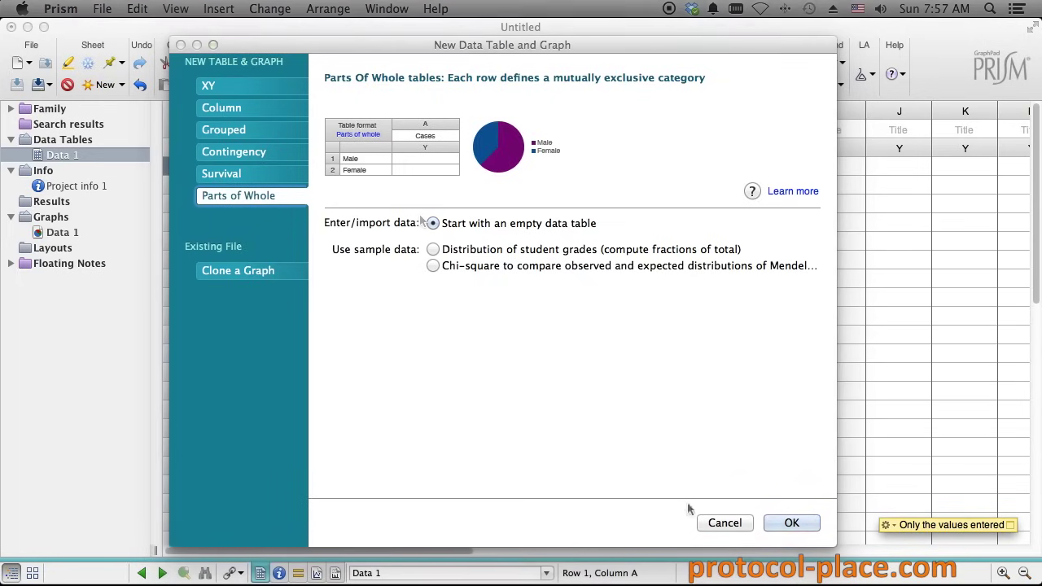
left_click(727, 523)
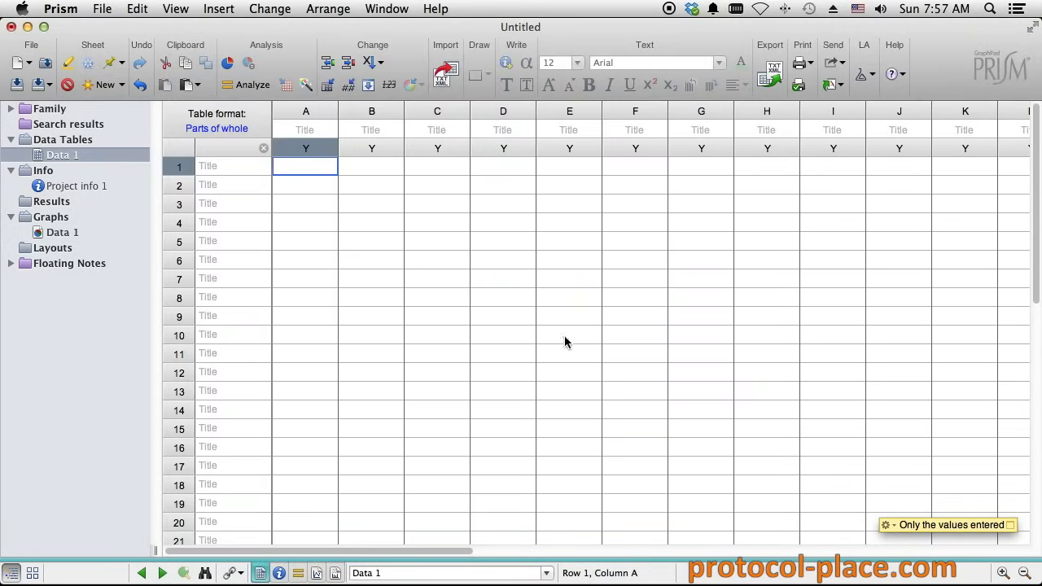
- Enter 234 in the first two rows of Data Set-A
type("234")
key("Return")
type("2")
key("Return")
key("Return")
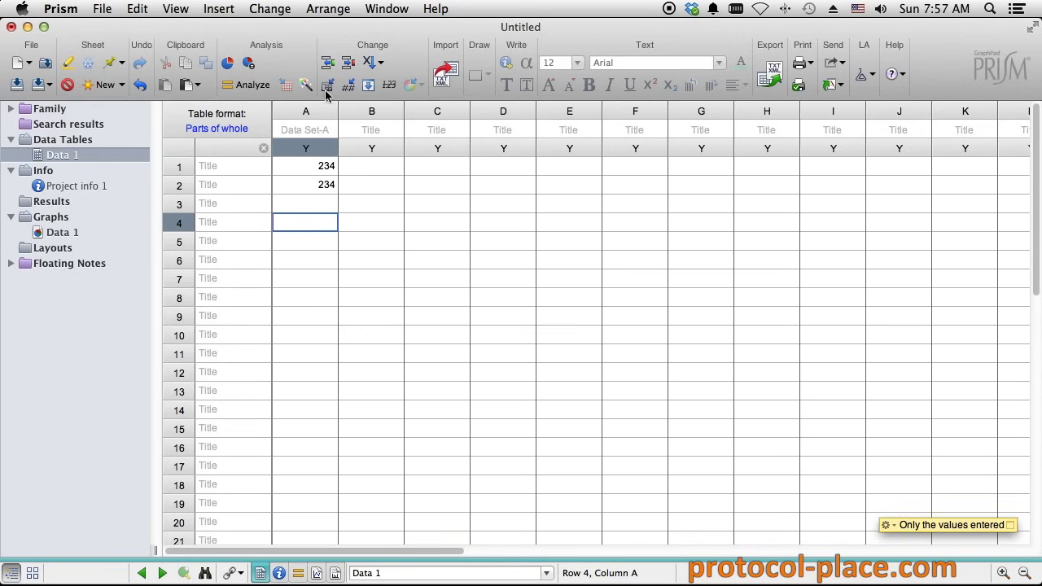
- Inspect the Format Data Table kind and column title settings, then cancel unchanged
left_click(328, 86)
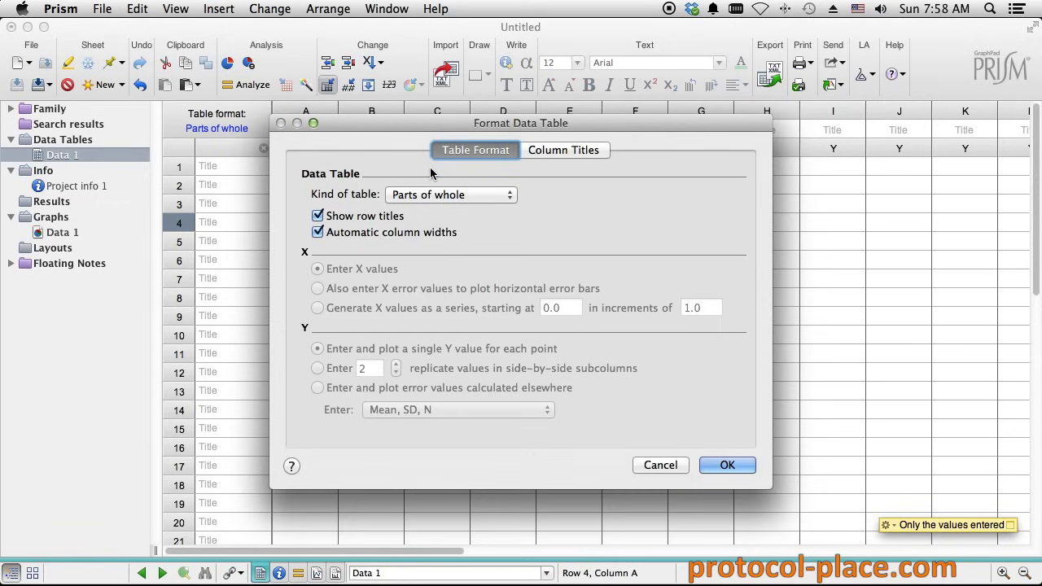
left_click(469, 195)
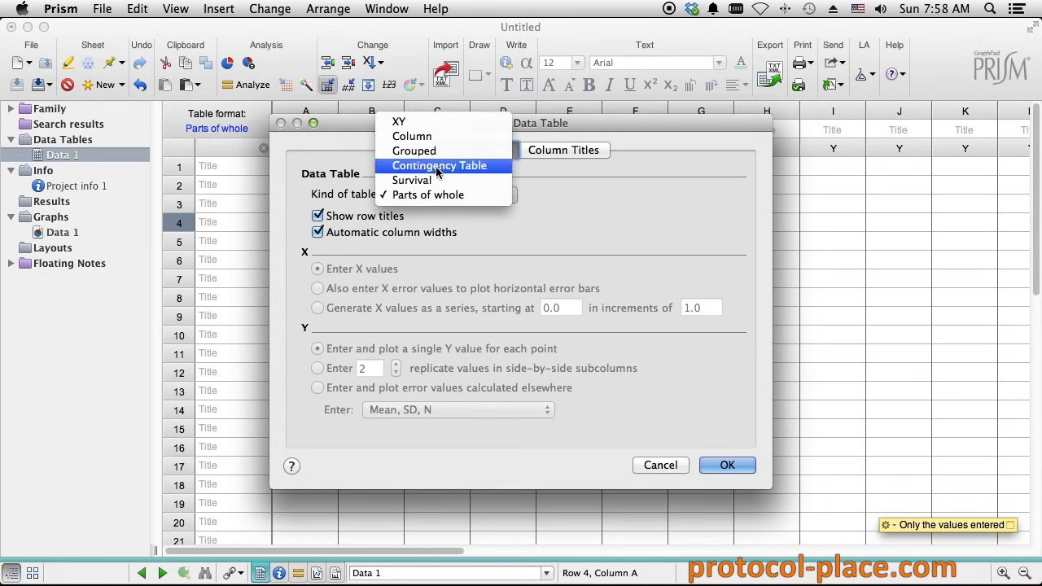
left_click(501, 235)
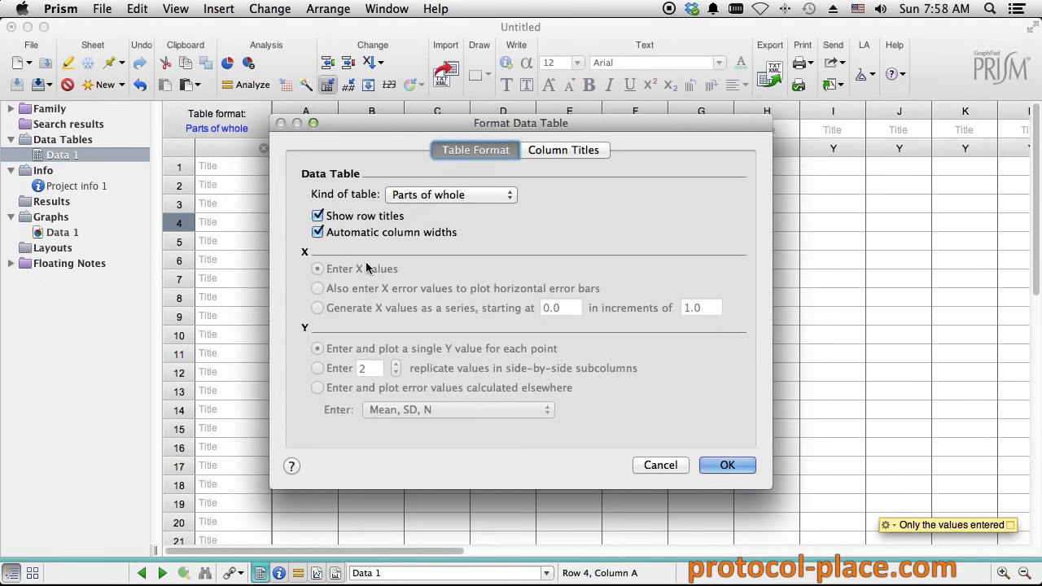
left_click(555, 151)
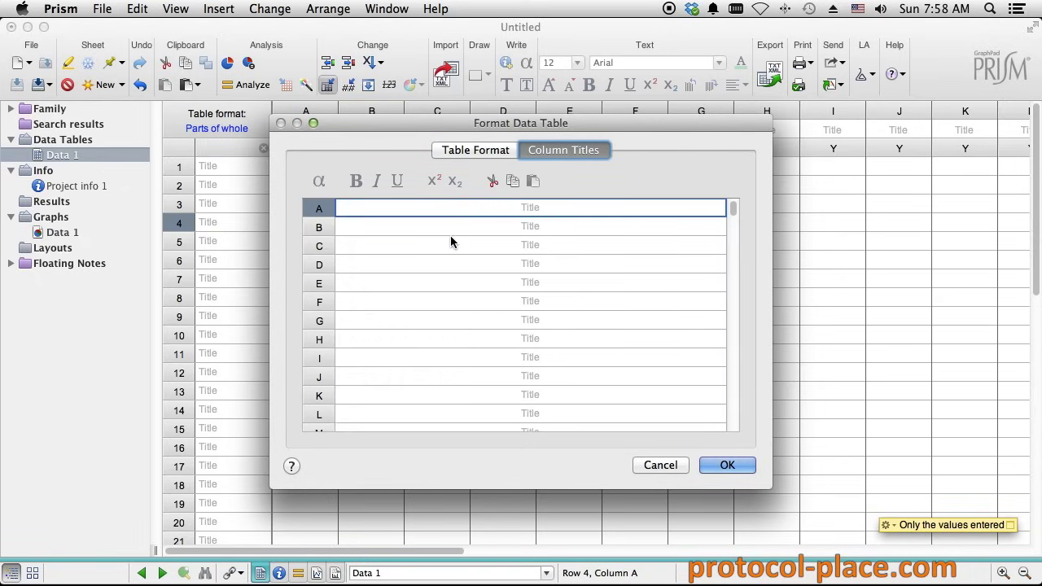
left_click(464, 153)
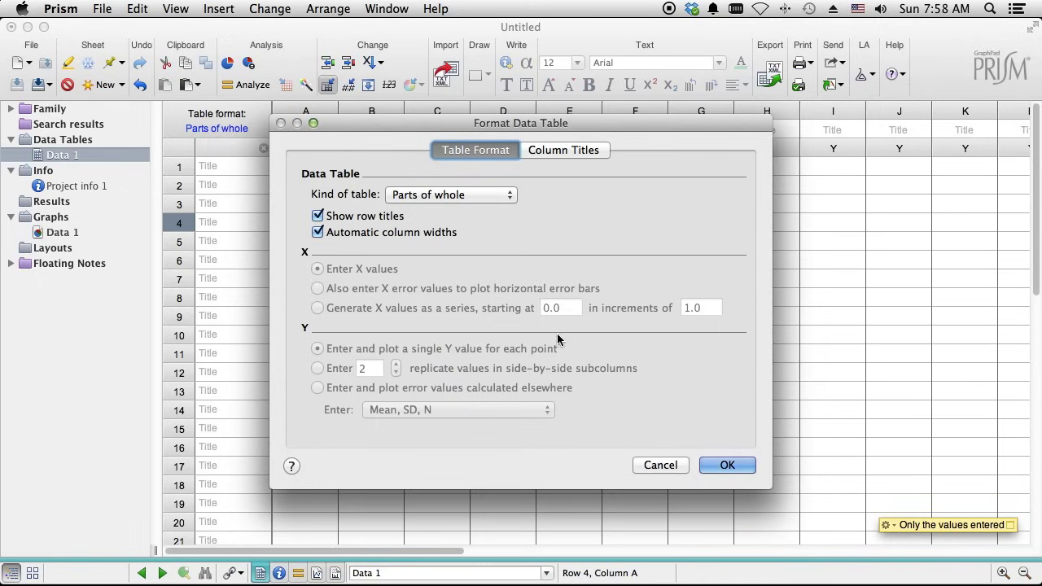
left_click(657, 465)
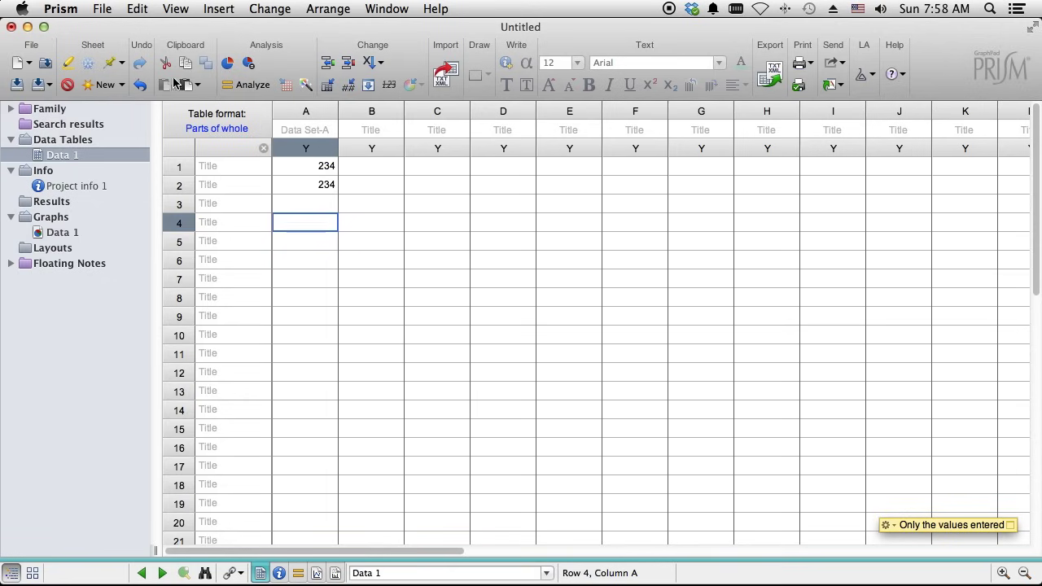
- Start a new data table and graph, choosing the Column table type
left_click(120, 88)
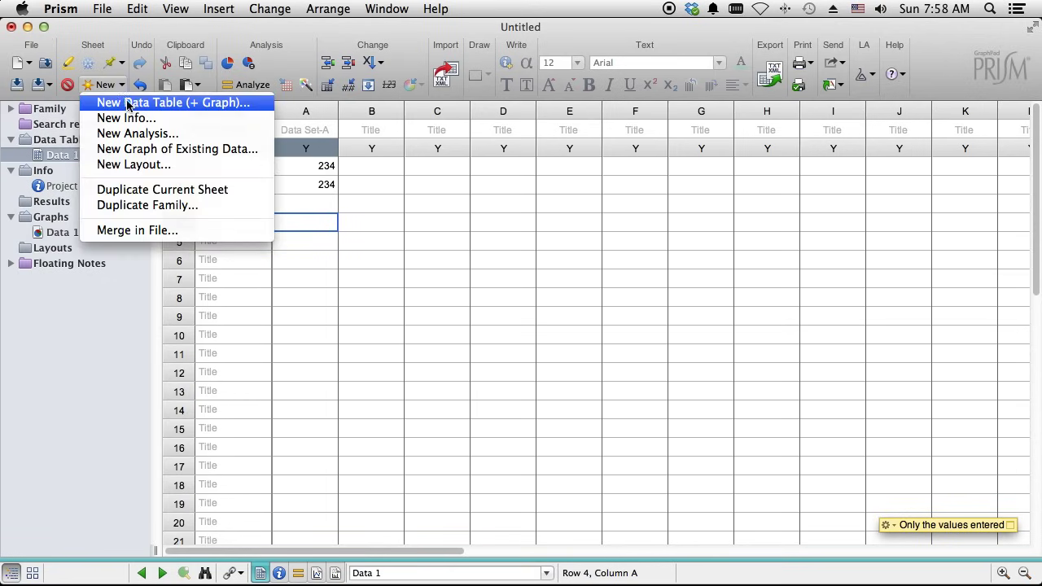
left_click(129, 106)
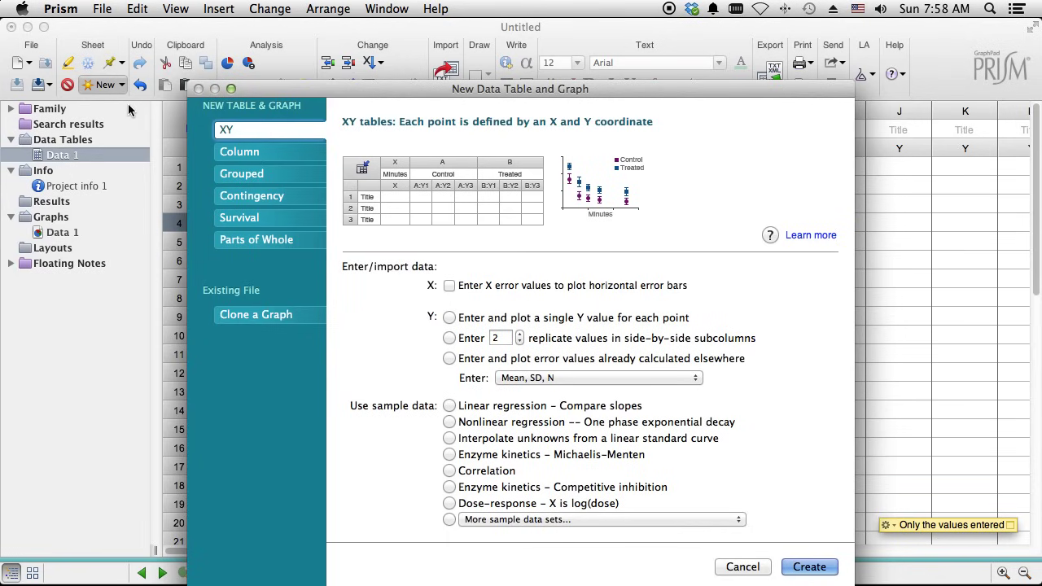
left_click_drag(363, 89, 351, 52)
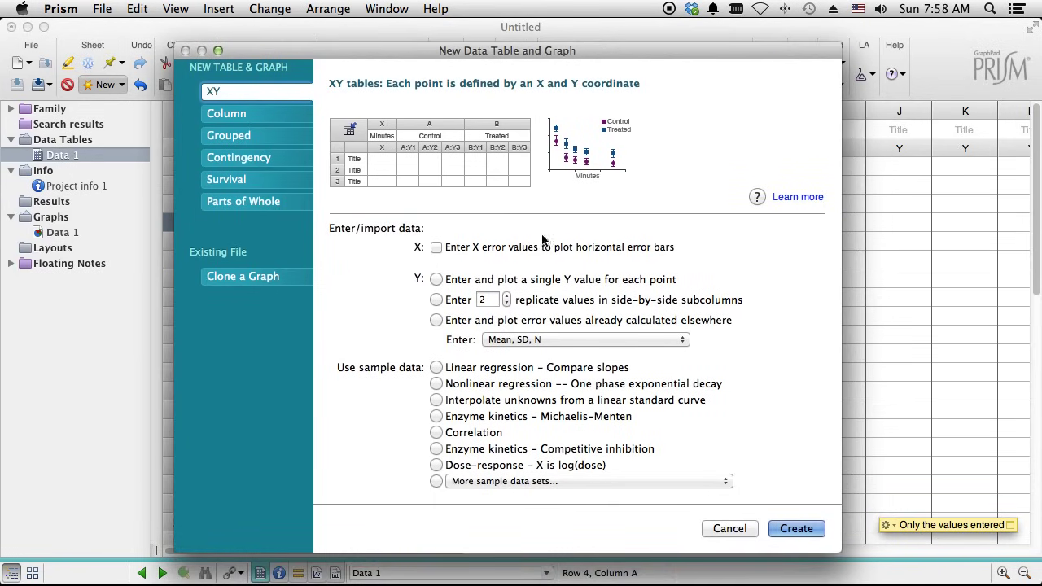
left_click(259, 110)
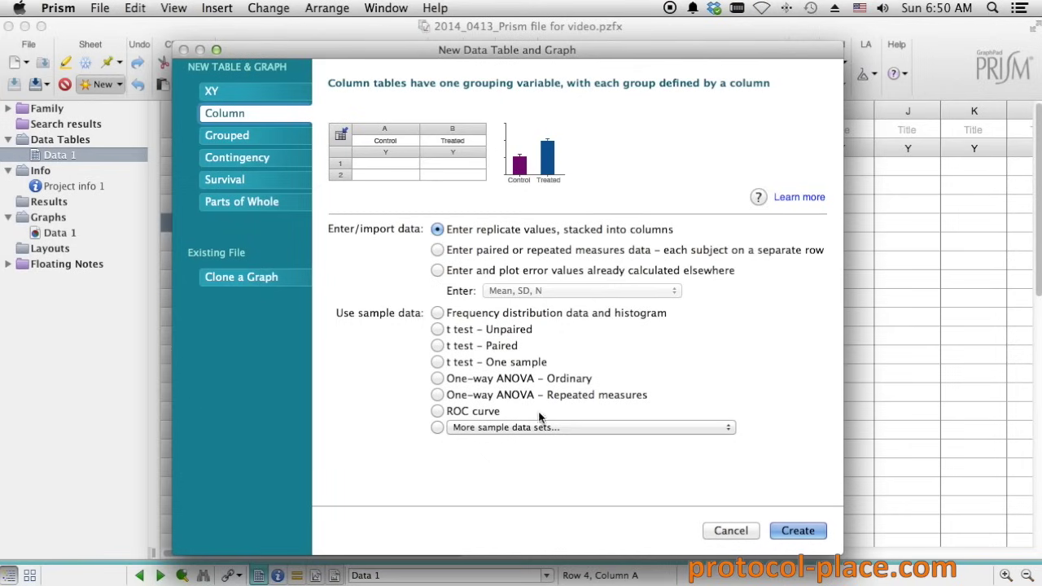
- Create a table from the Ordinary one-way ANOVA sample data set
left_click(439, 380)
left_click(798, 532)
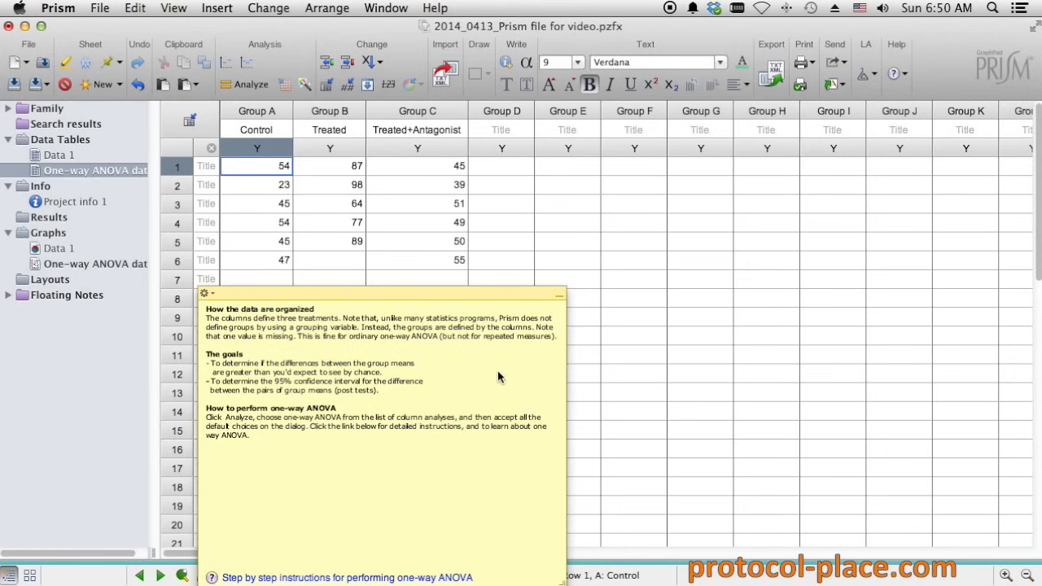
- Move the yellow explanatory note up and to the right
left_click_drag(324, 292, 379, 256)
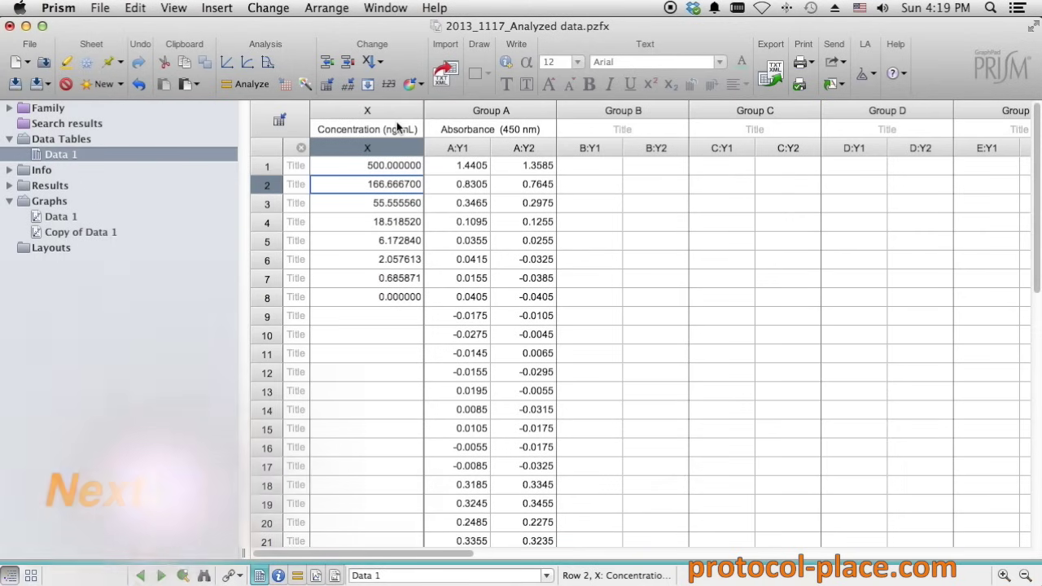
- Select the Concentration (ng/mL) column title, then display the Data 1 standard curve graph
left_click(398, 128)
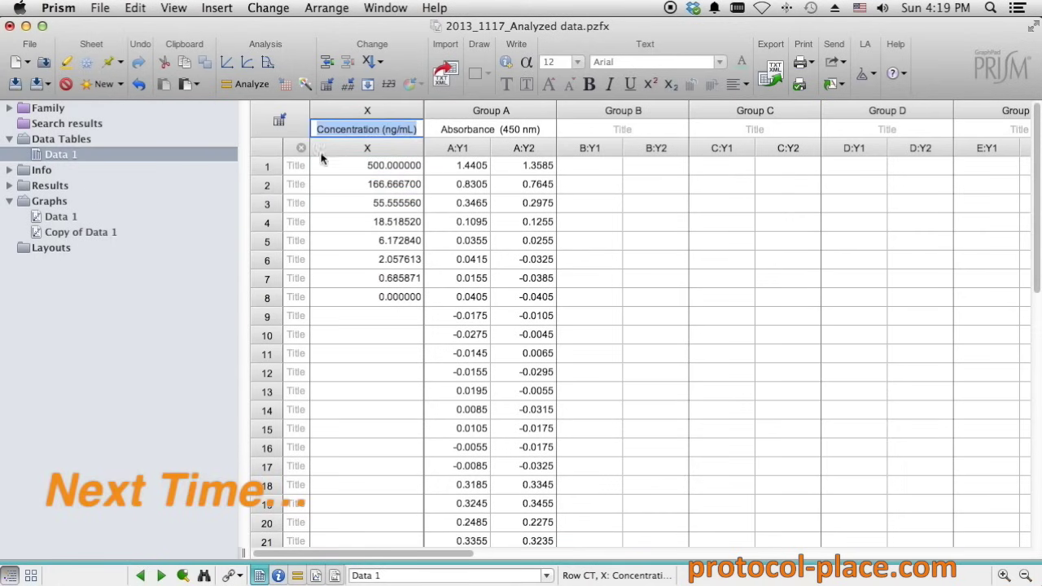
left_click(61, 216)
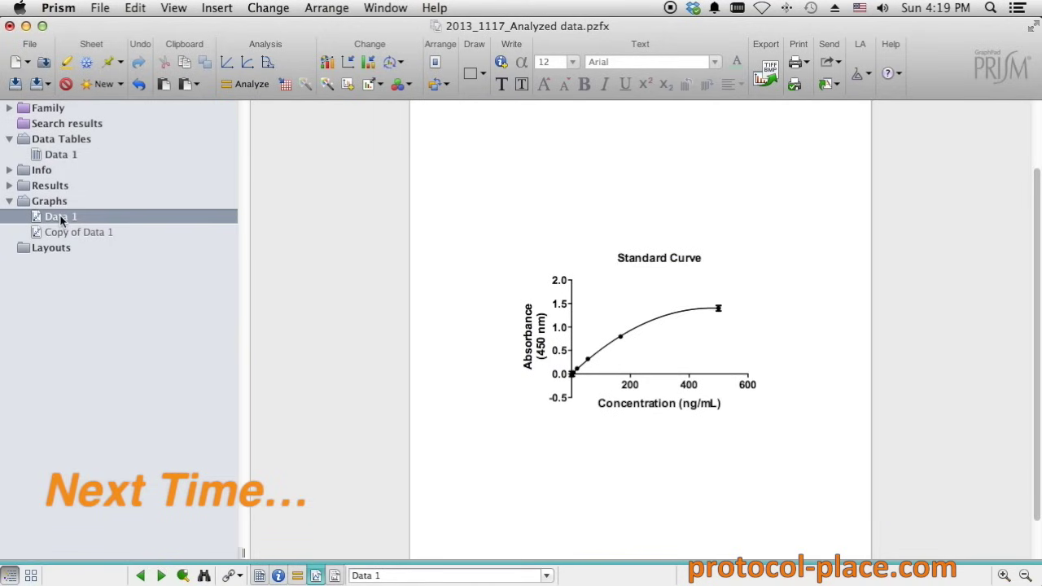